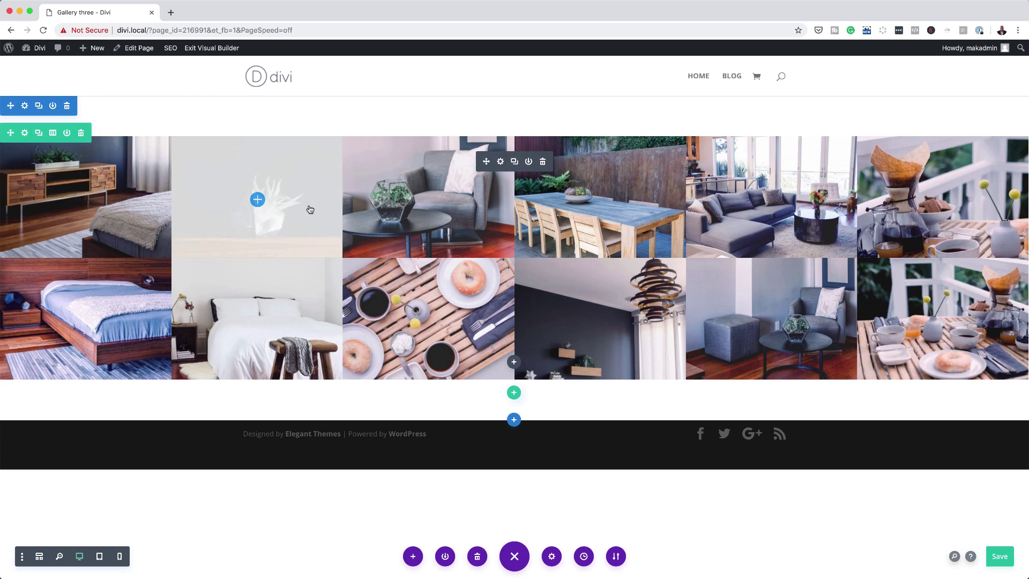
- Preview the gallery page at tablet and phone widths, then return to desktop view
left_click(100, 557)
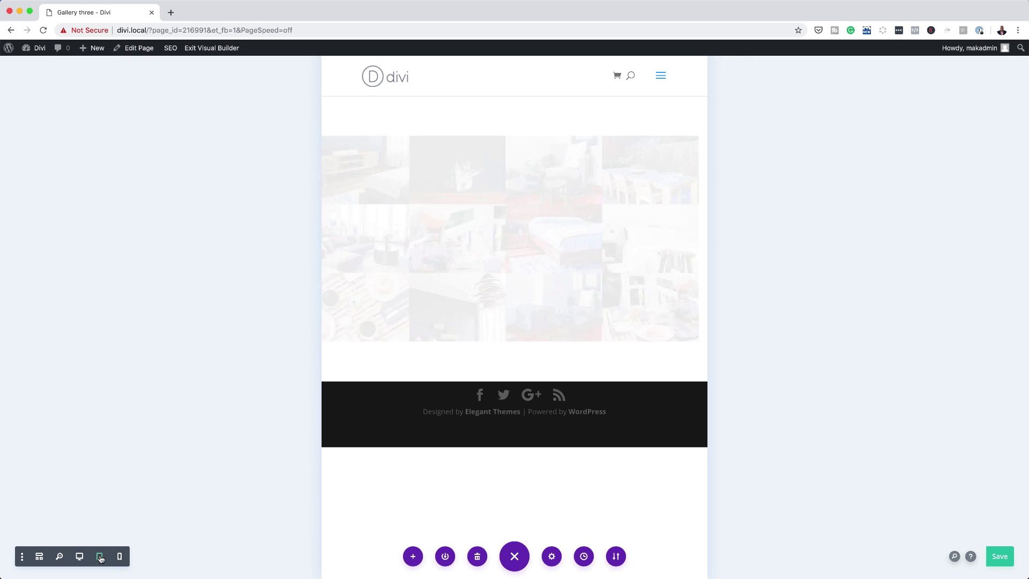
left_click(120, 558)
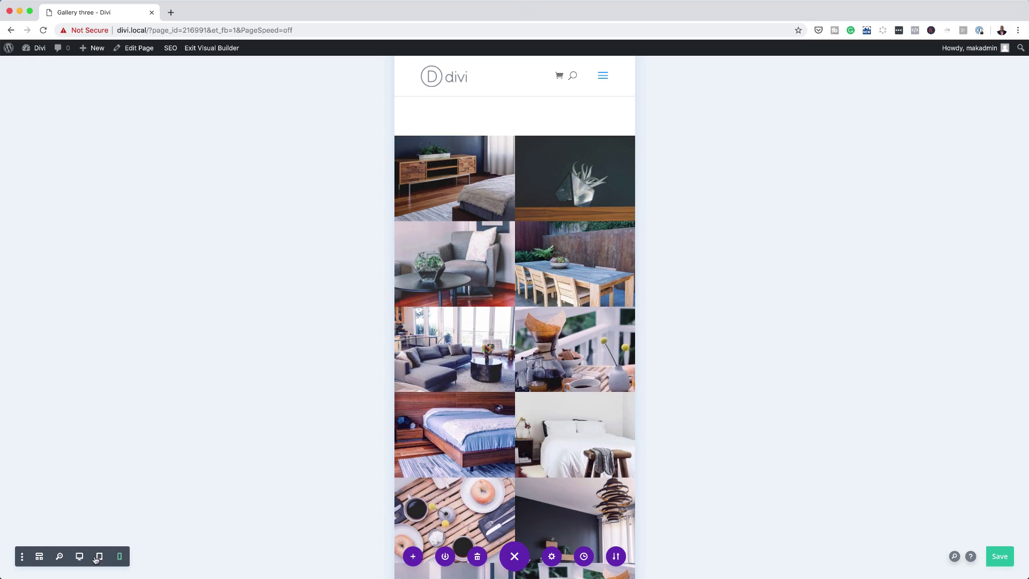
left_click(80, 556)
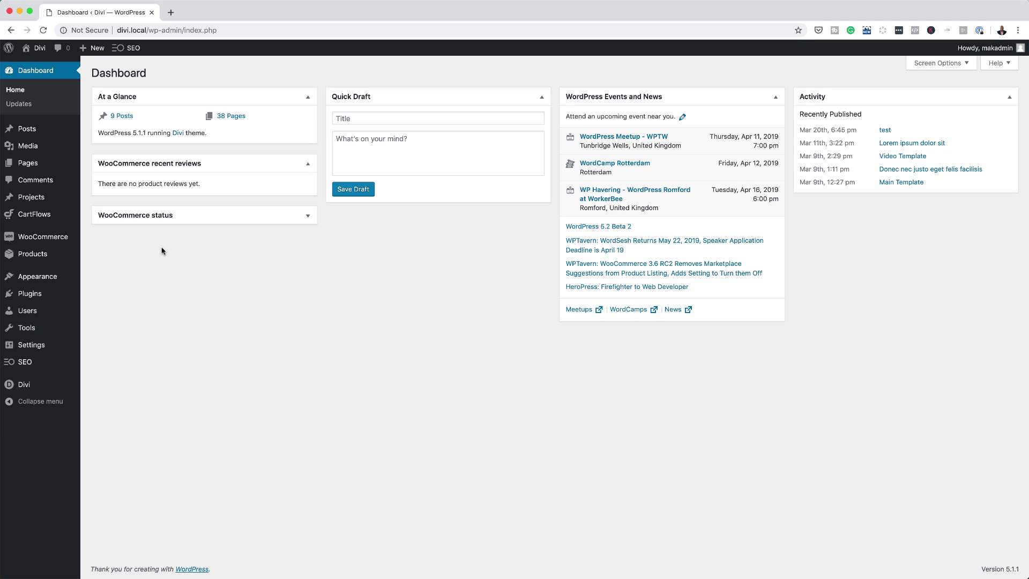
- Add a new page titled 'Gallery three' and choose to build it with Divi
mouse_move(32, 163)
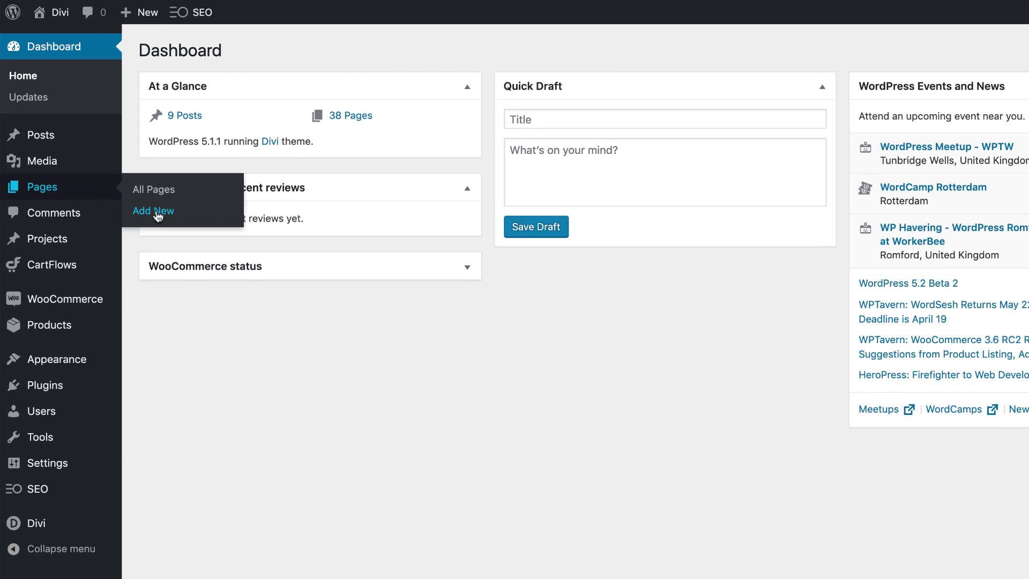
left_click(156, 213)
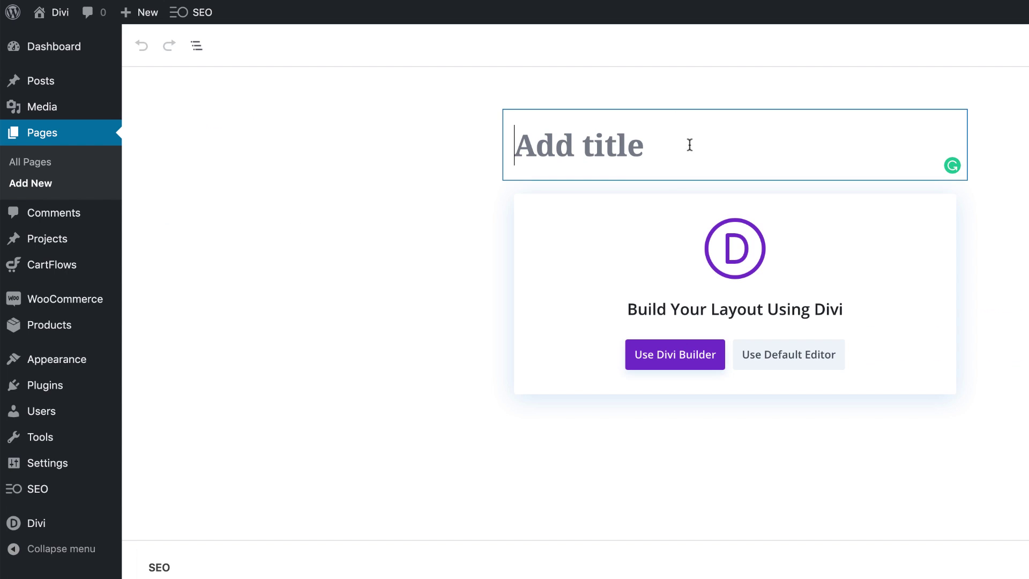
type("Ga")
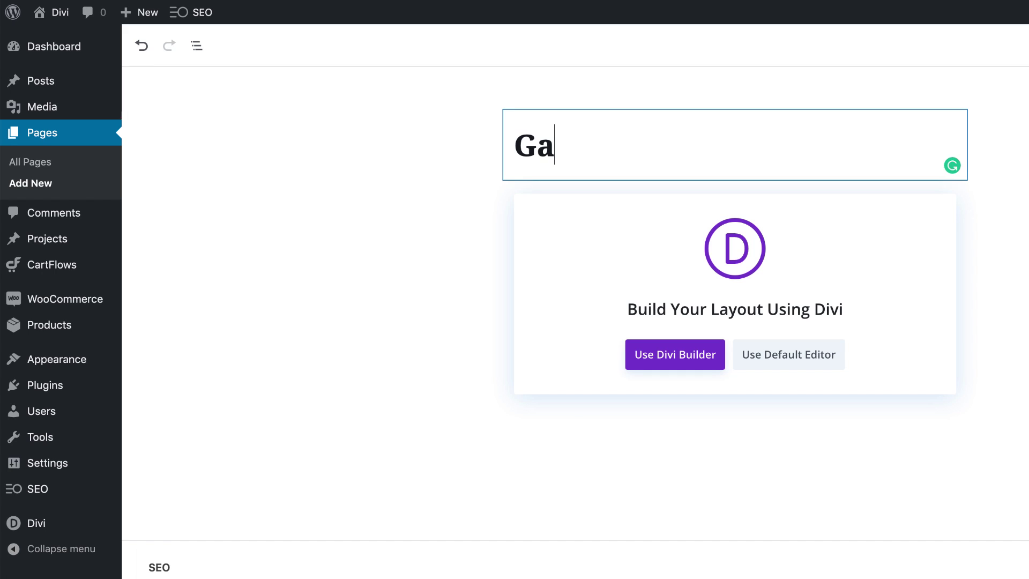
type("llery three")
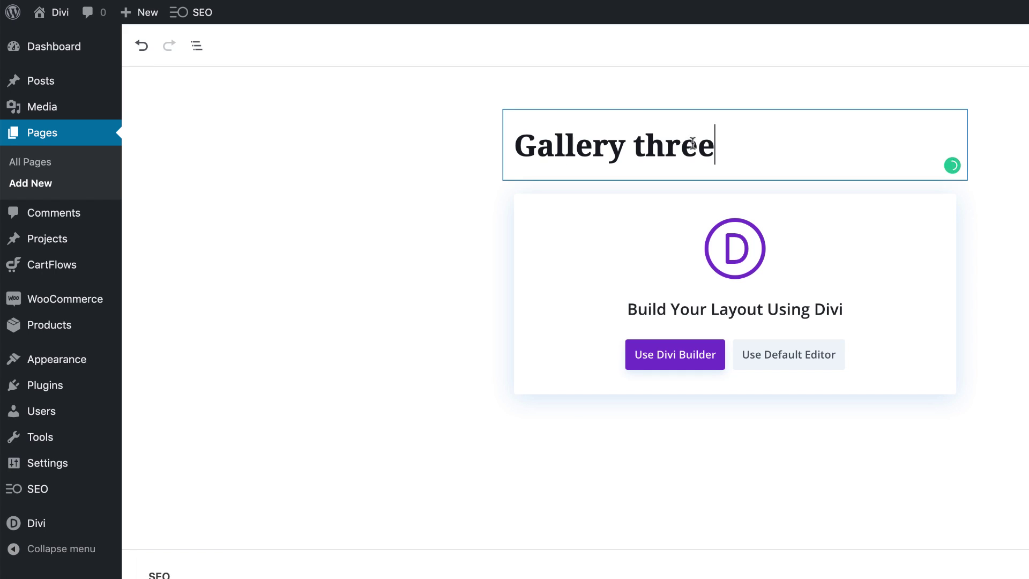
left_click(674, 362)
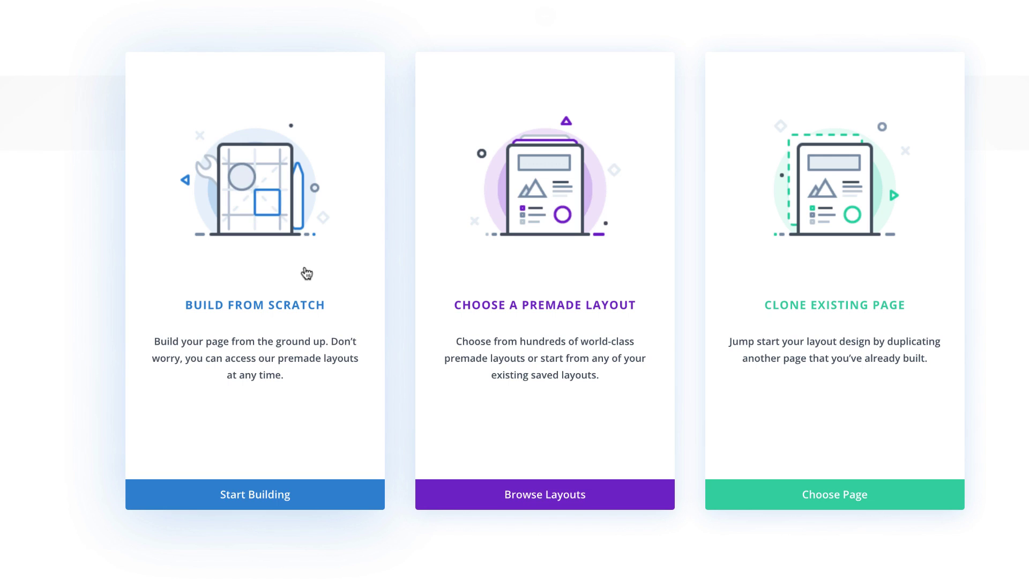
- Build from scratch with a one-column row and insert a Gallery module found by searching 'gall'
left_click(276, 496)
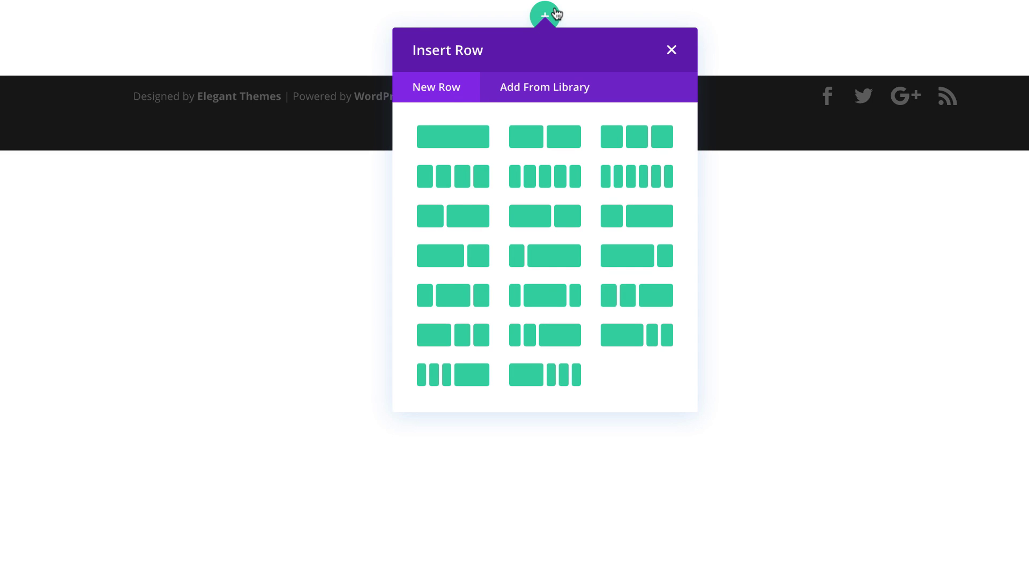
left_click(466, 144)
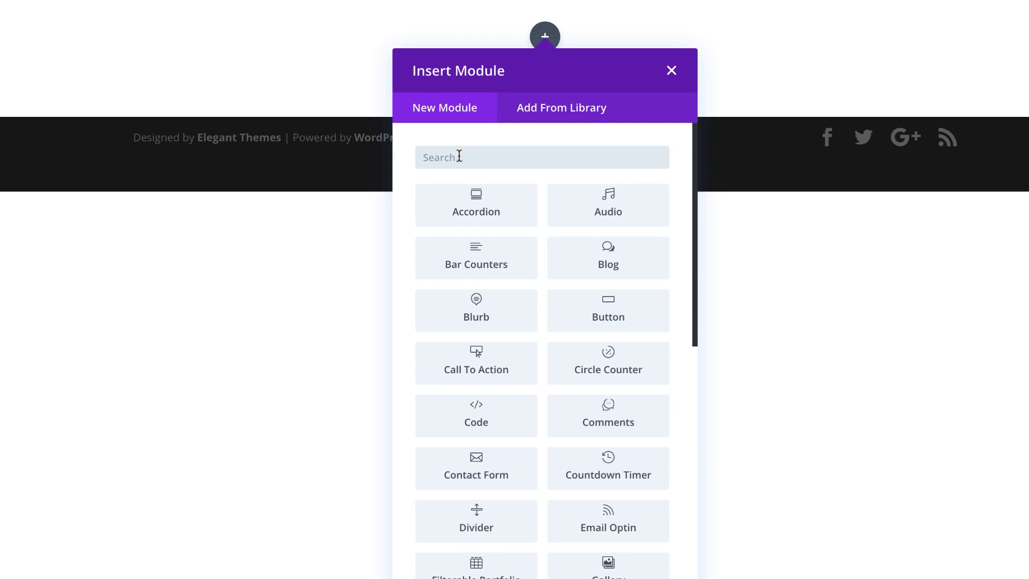
type("gal")
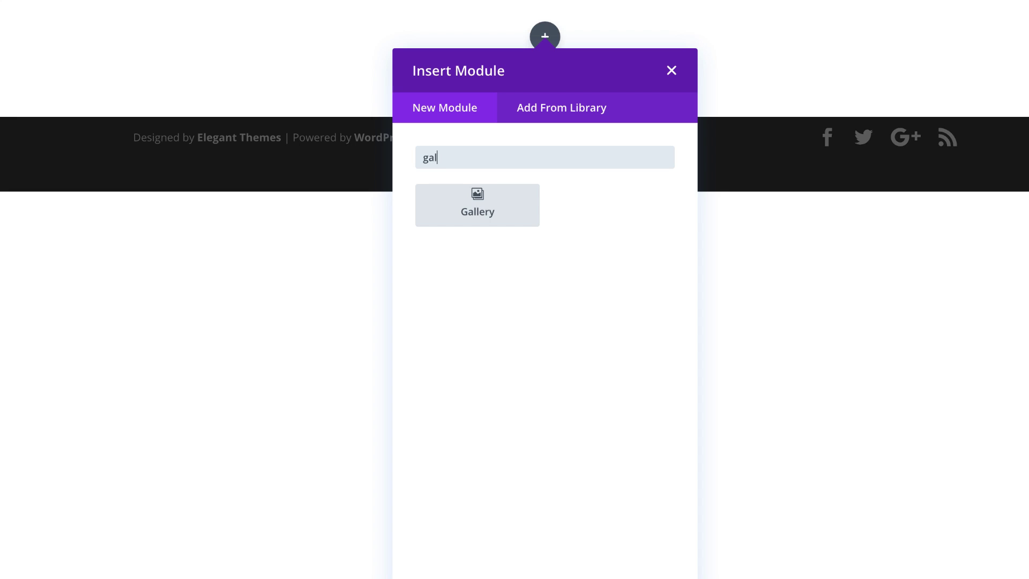
type("l")
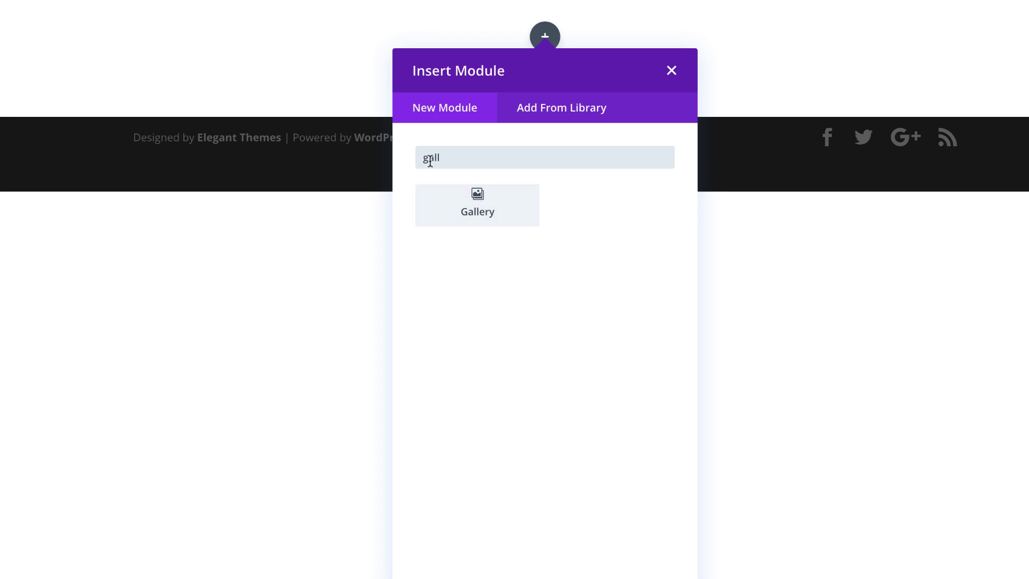
left_click(475, 202)
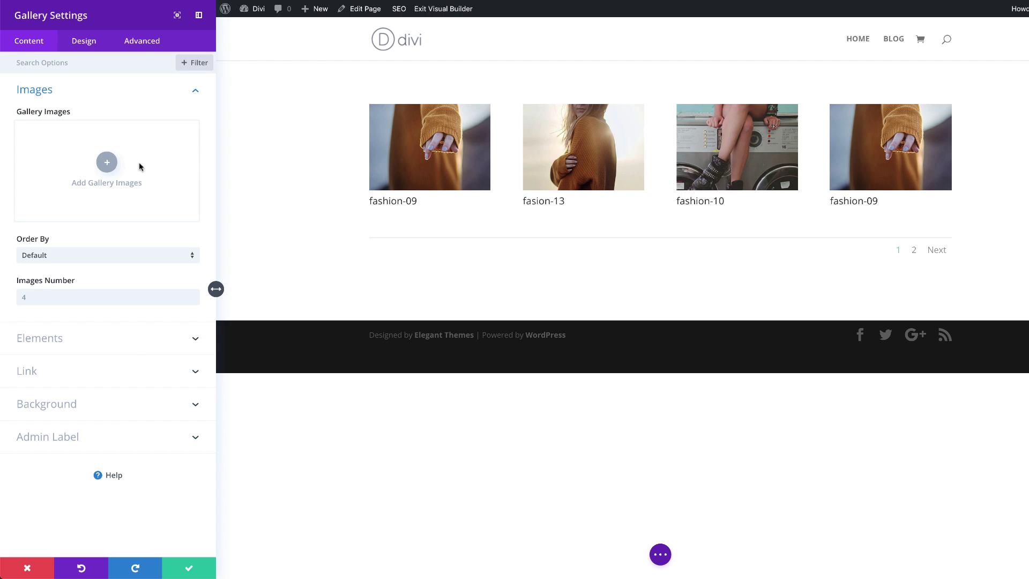
- Select photos bed-and-breakfast-04 through bed-and-breakfast-15 in the Media Library for the gallery
left_click(108, 165)
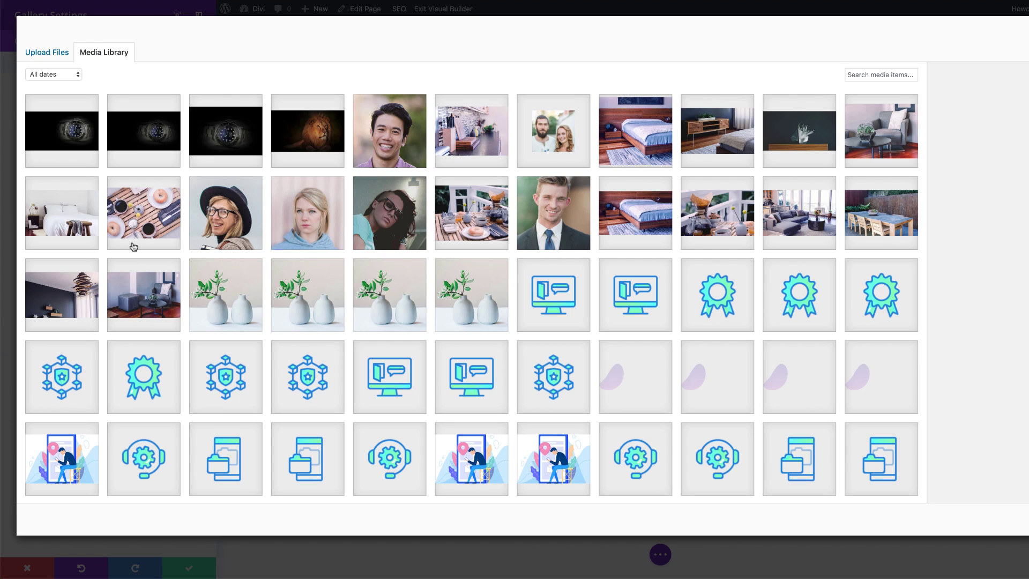
left_click(715, 138)
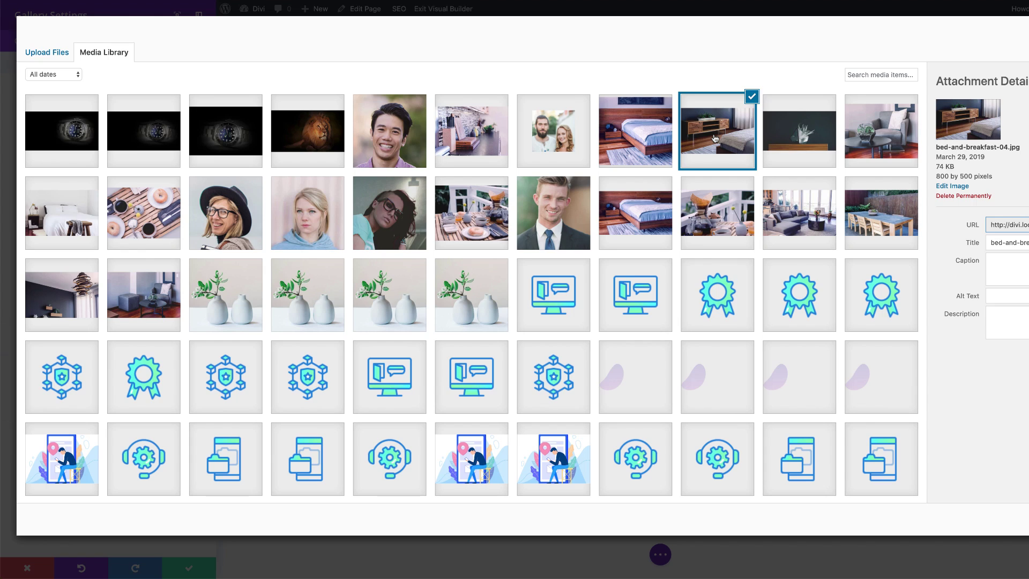
left_click(472, 224, "shift")
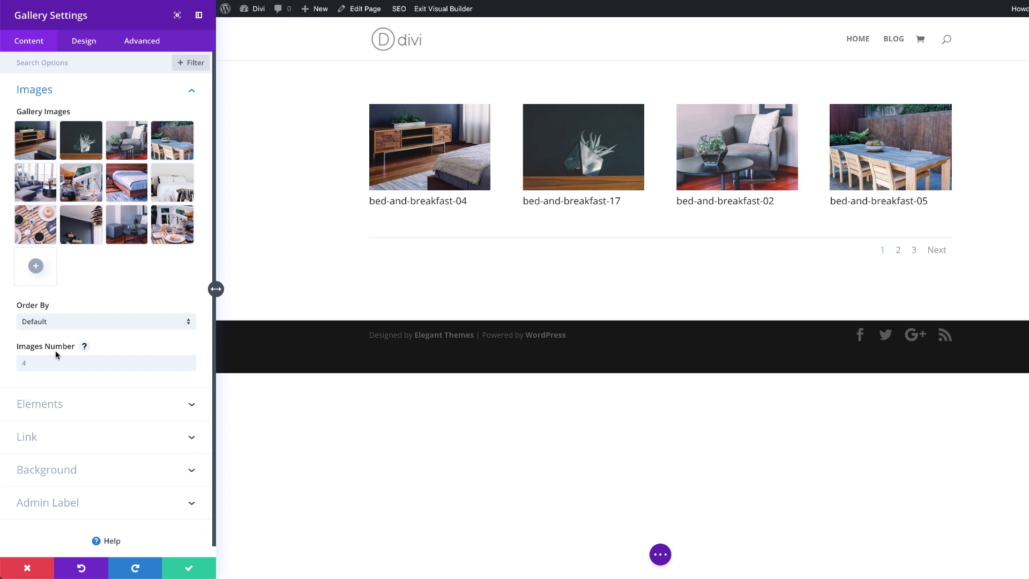
- Set the gallery's Images Number to 12 so all photos show at once
type("12")
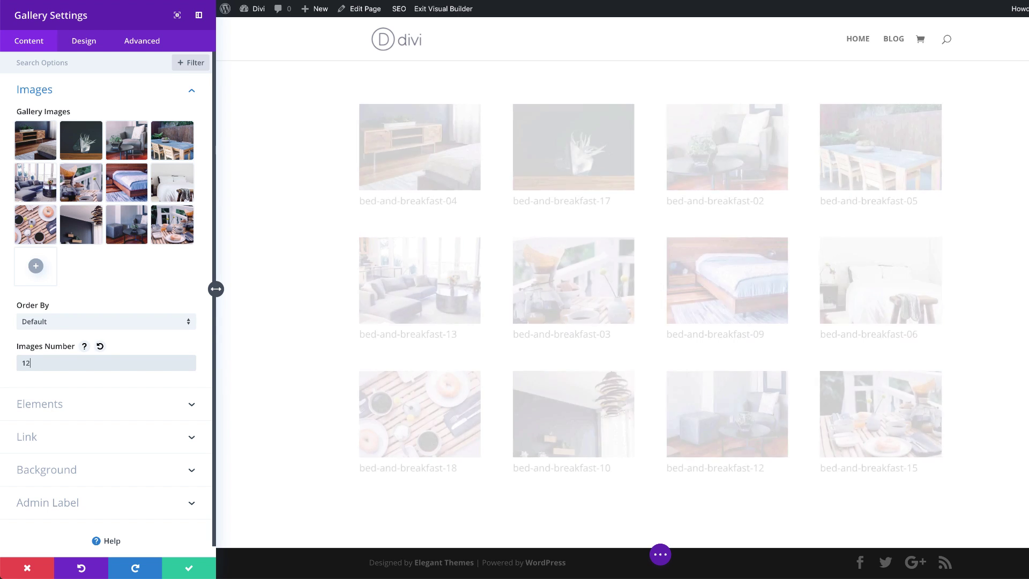
scroll(558, 466, "down", 1)
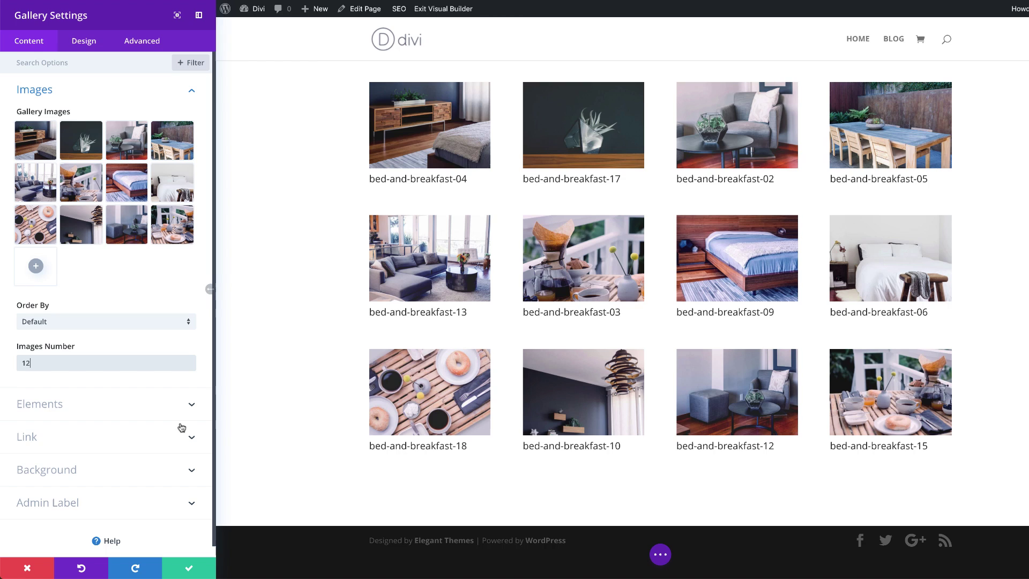
- Switch Show Title and Caption and Show Pagination to NO, then save the gallery
left_click(60, 405)
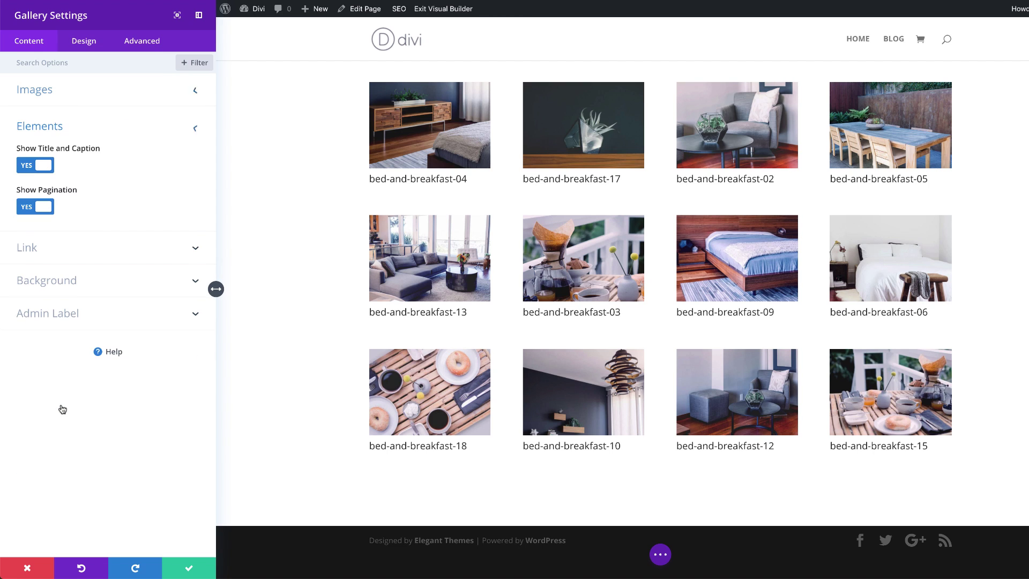
left_click(27, 169)
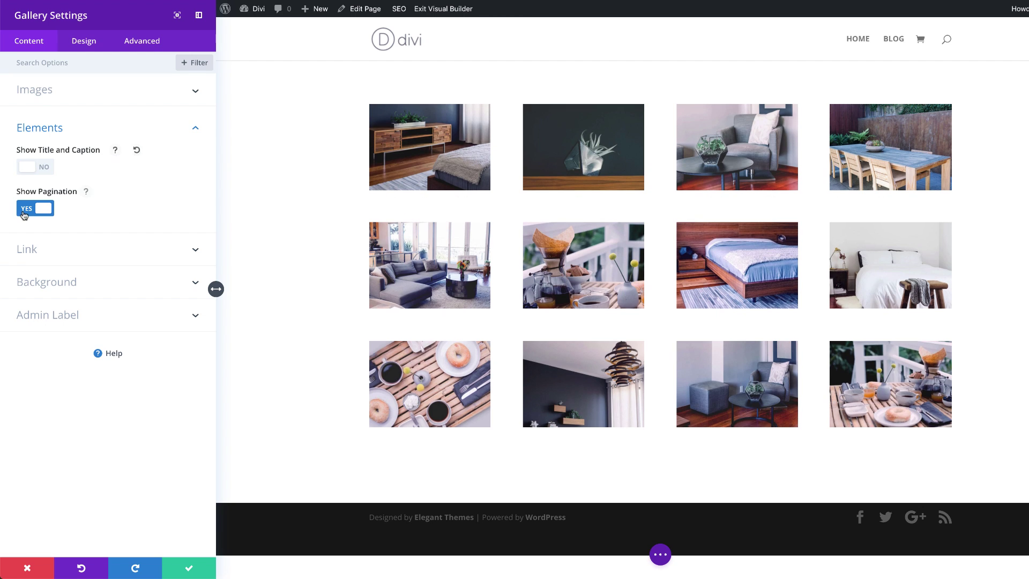
left_click(36, 209)
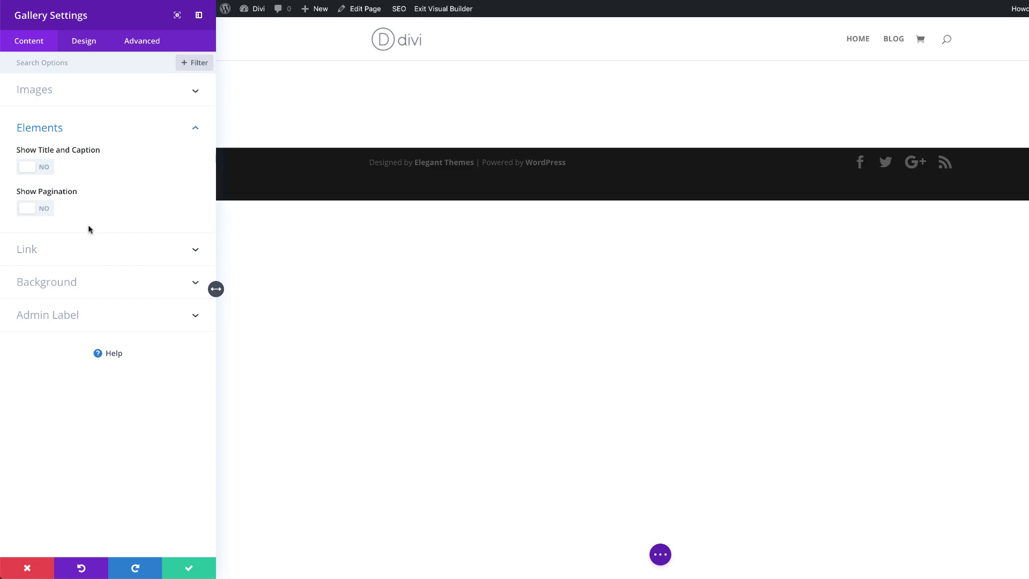
left_click(190, 565)
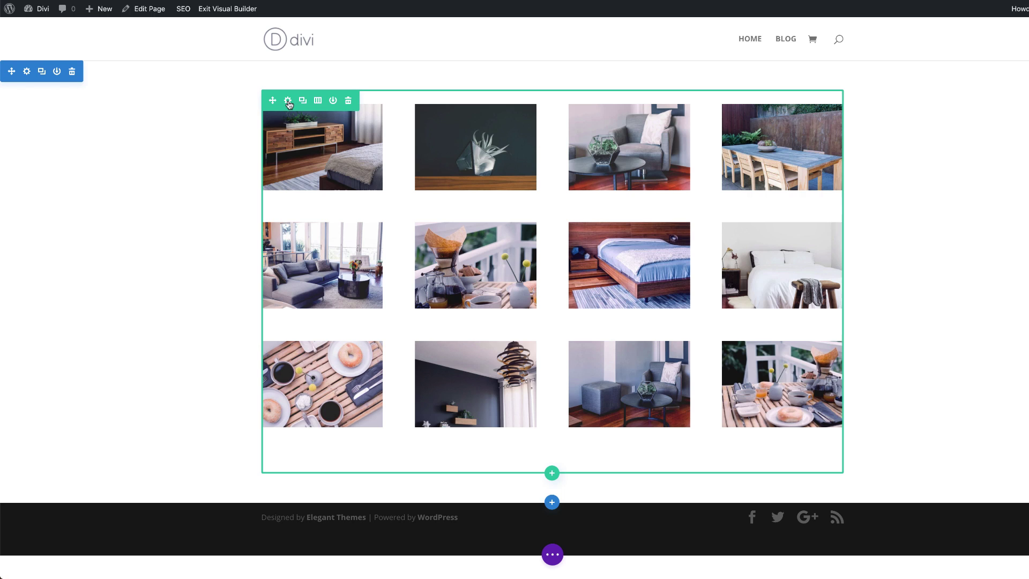
- Turn on Make This Row Fullwidth under the row's Design > Sizing settings
left_click(289, 101)
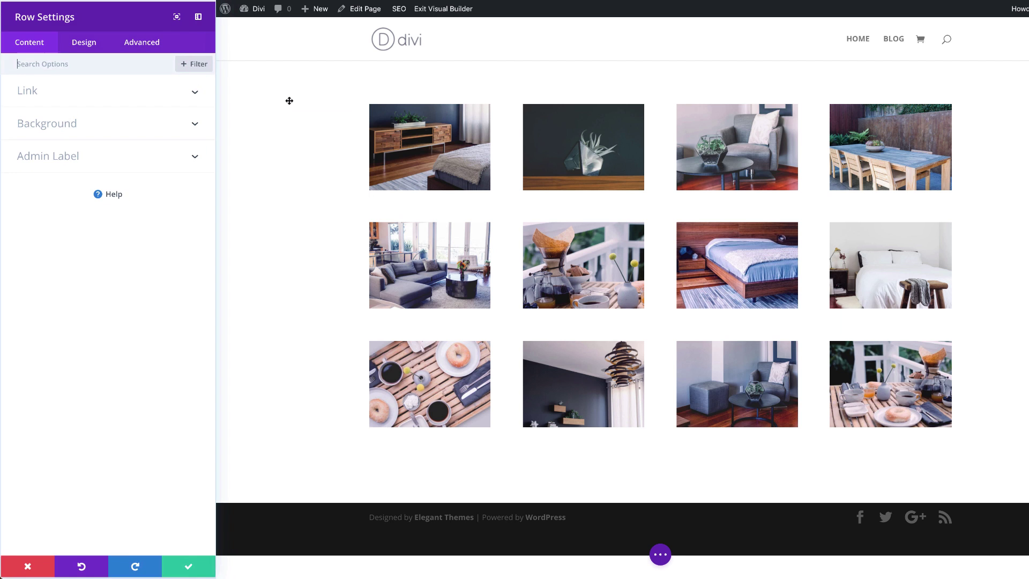
left_click(83, 41)
left_click(43, 127)
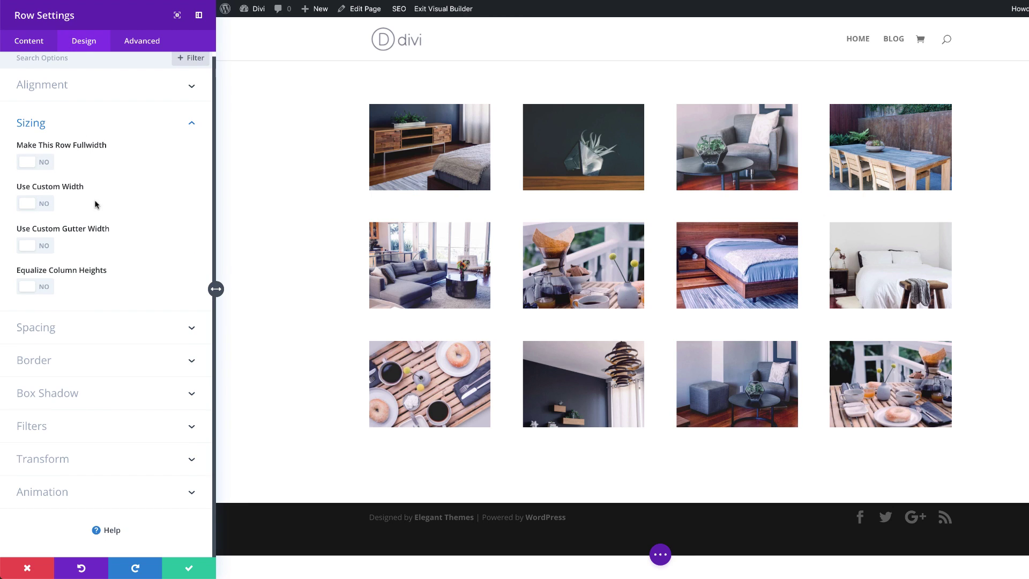
left_click(47, 166)
- Enable Use Custom Gutter Width and drag the gutter width down to 1
left_click(47, 247)
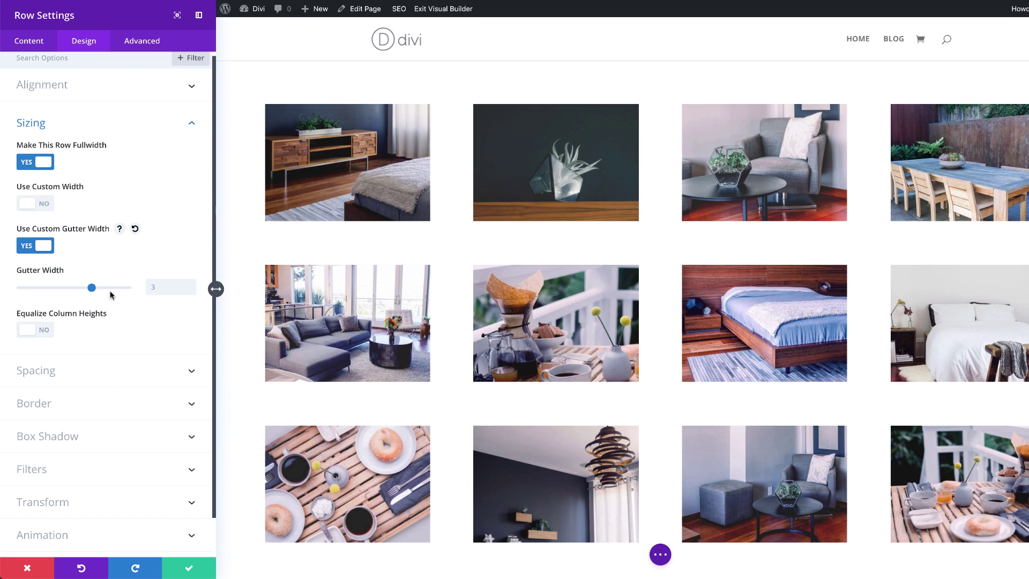
left_click_drag(92, 288, 58, 290)
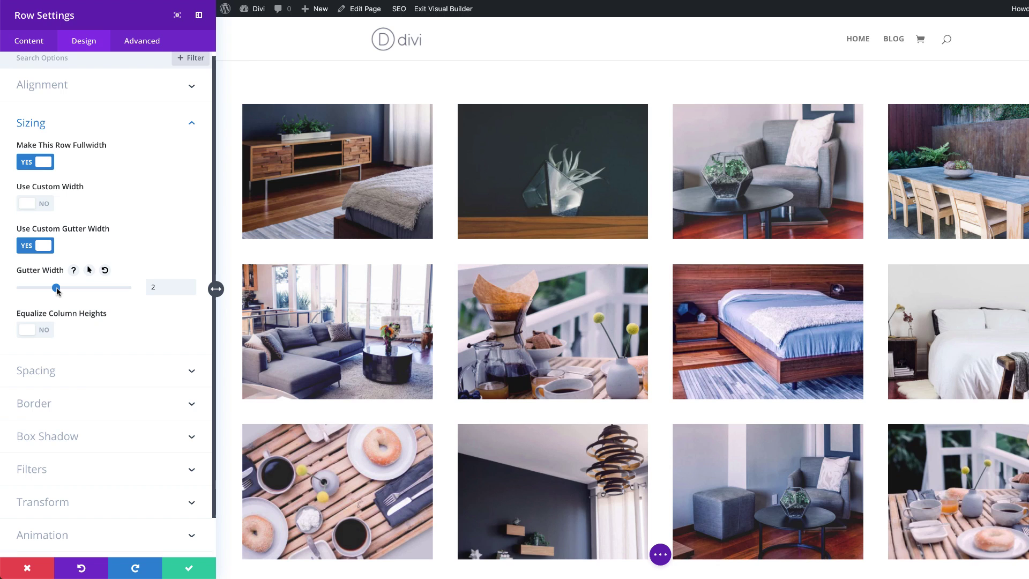
left_click_drag(23, 290, 12, 290)
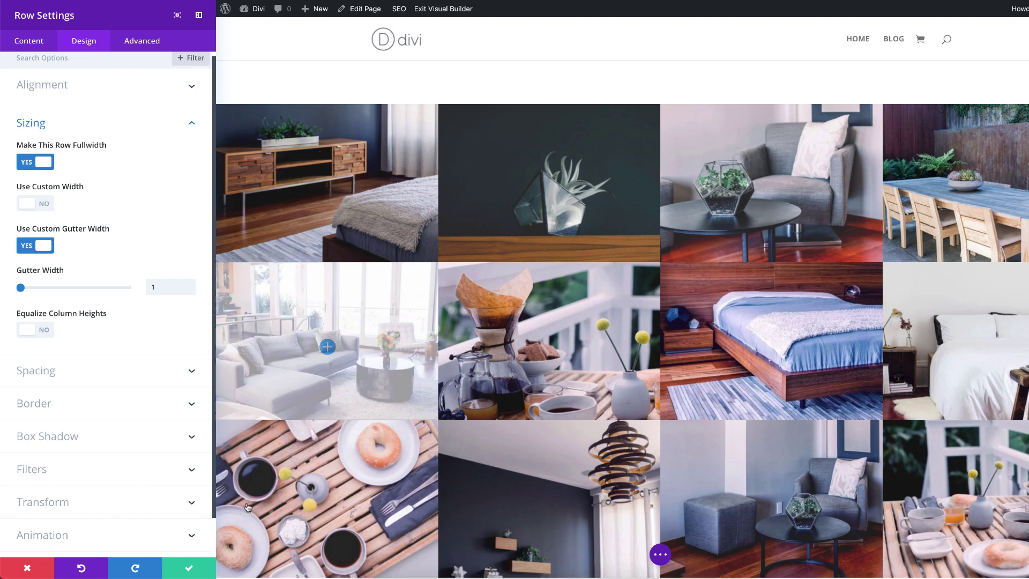
- Save the fullwidth, gutter-width-1 row settings and check the gallery at a narrower window
left_click(189, 568)
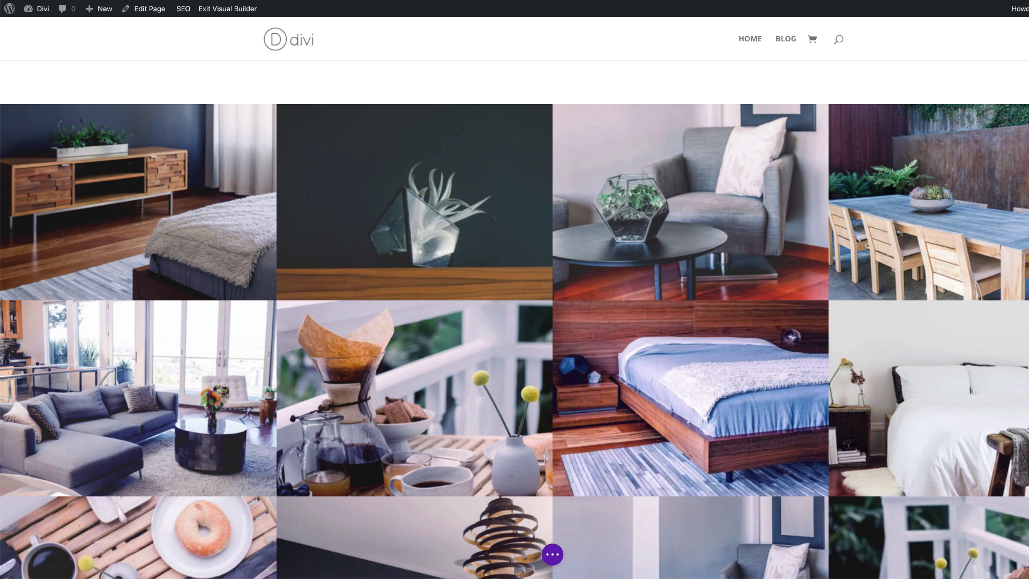
key("ctrl+super+f")
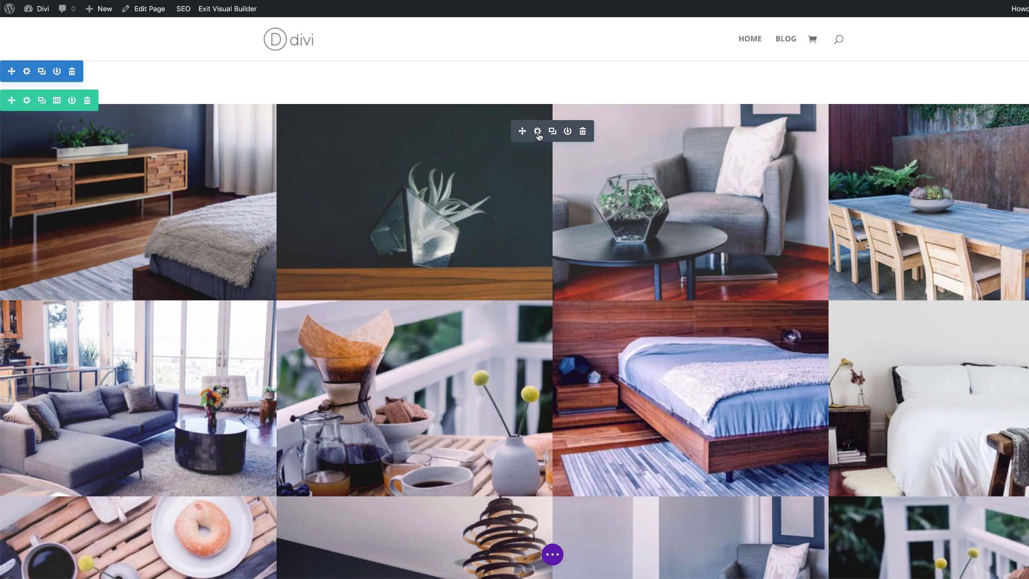
- Paste width 33.33%, margin 0 and clear none into the gallery's Gallery Item custom CSS
left_click(537, 131)
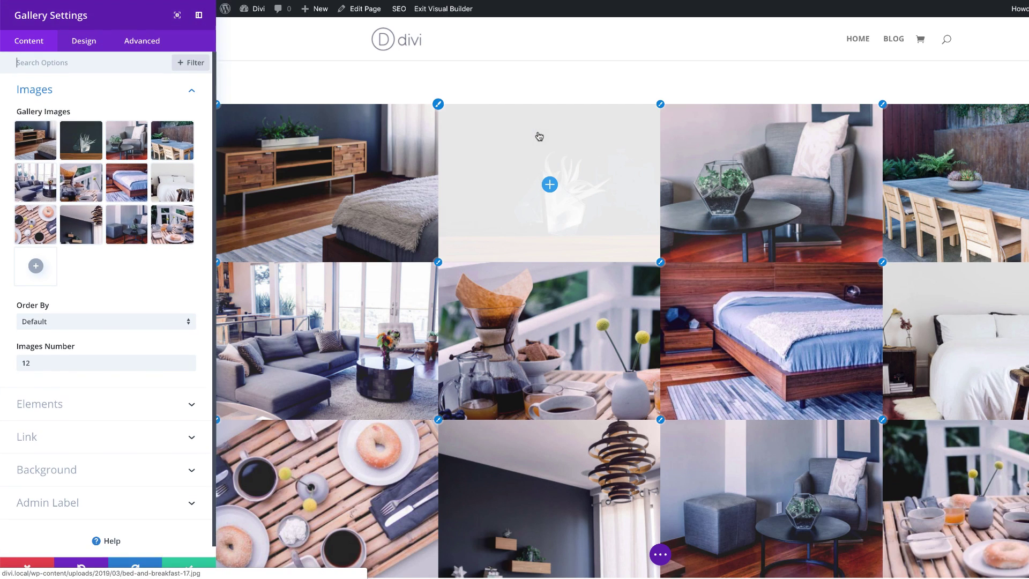
left_click(138, 43)
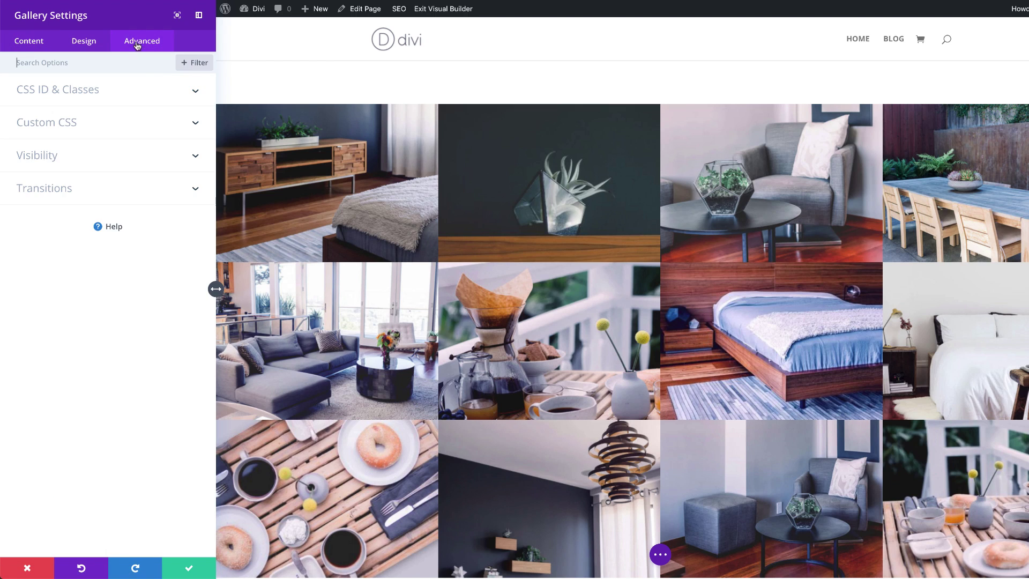
left_click(62, 128)
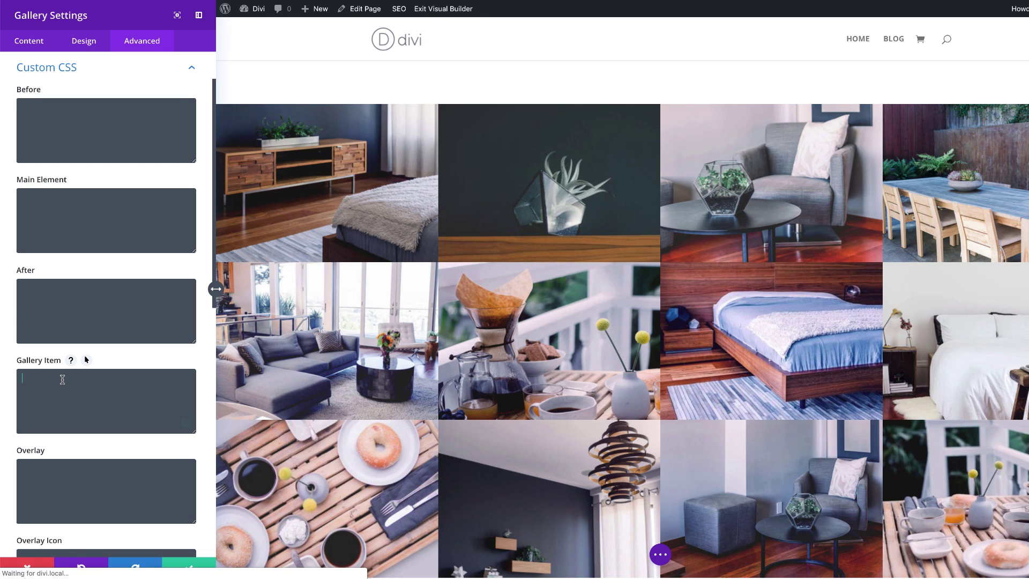
left_click(51, 375)
type("width: 33.33% !important; margin: 0 !important; clear: none !important;")
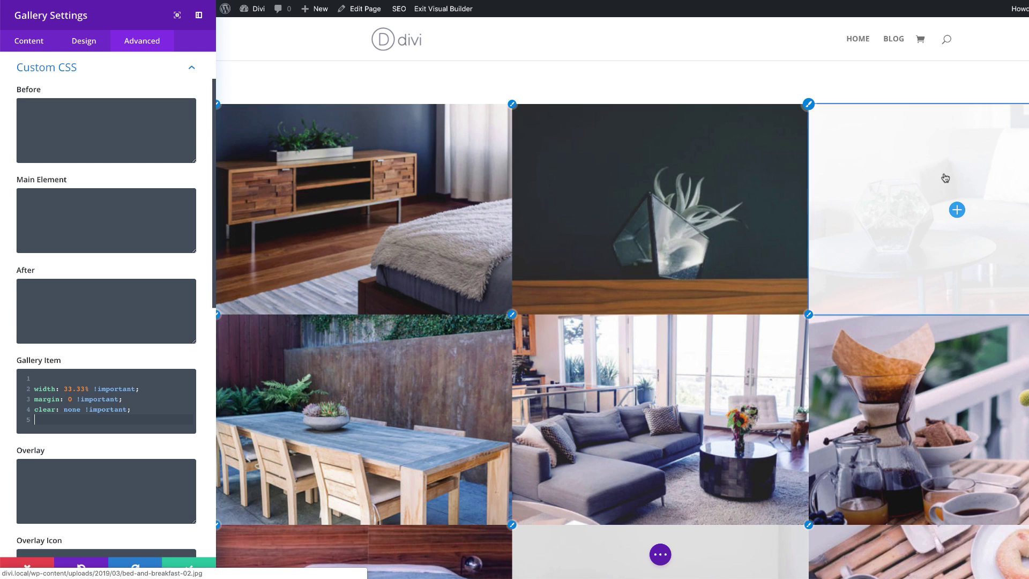
- Save the Gallery module settings with the green checkmark
left_click(188, 571)
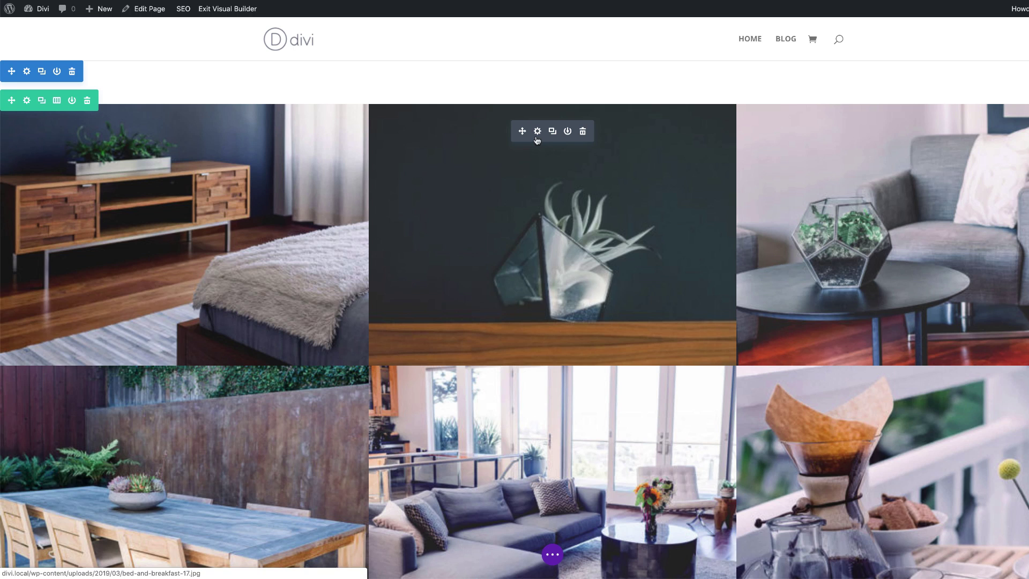
- In the gallery's Custom CSS, change the Gallery Item width from 33.33% to 50%
left_click(537, 131)
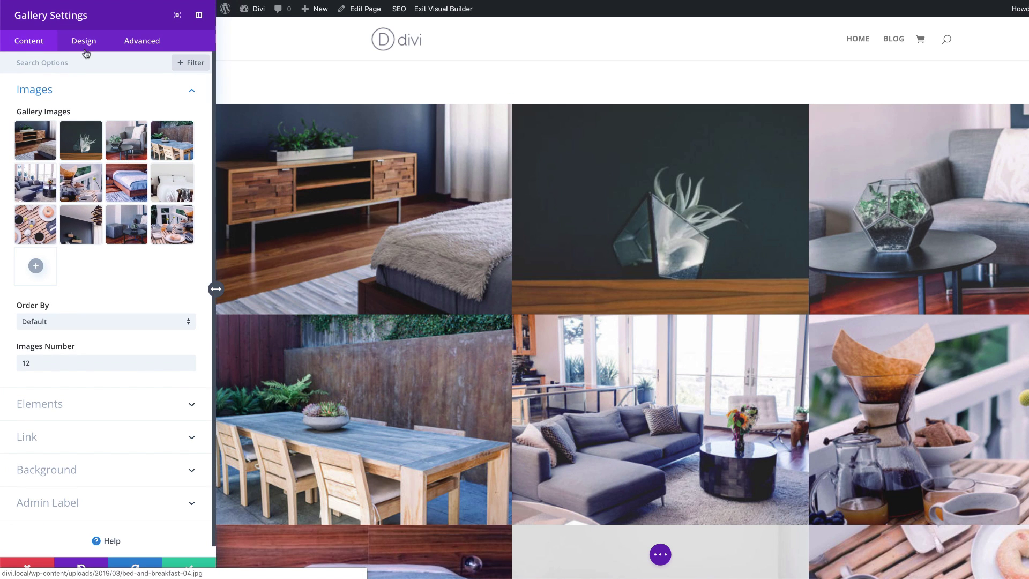
left_click(142, 44)
left_click(63, 133)
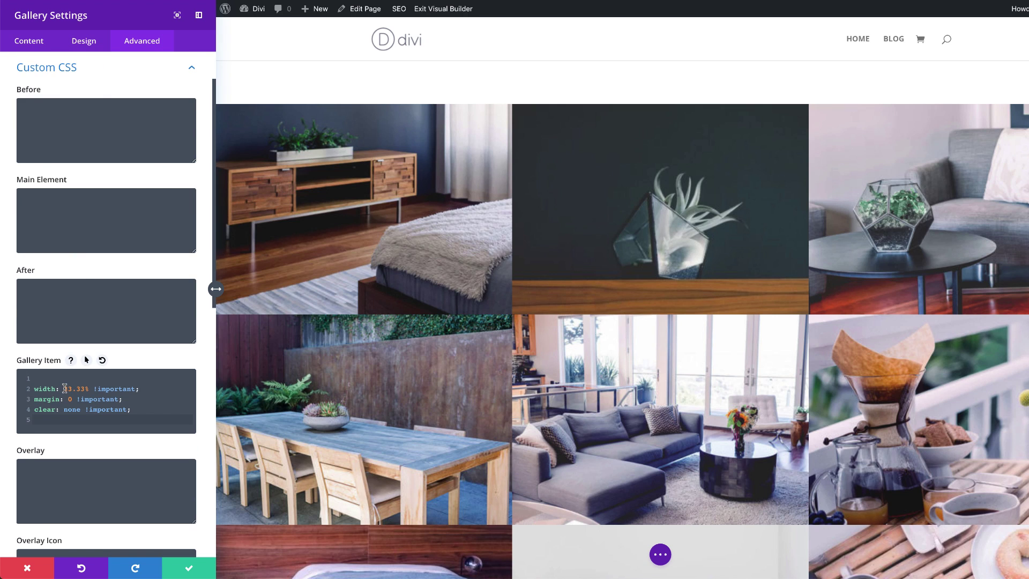
left_click_drag(64, 388, 84, 387)
type("50")
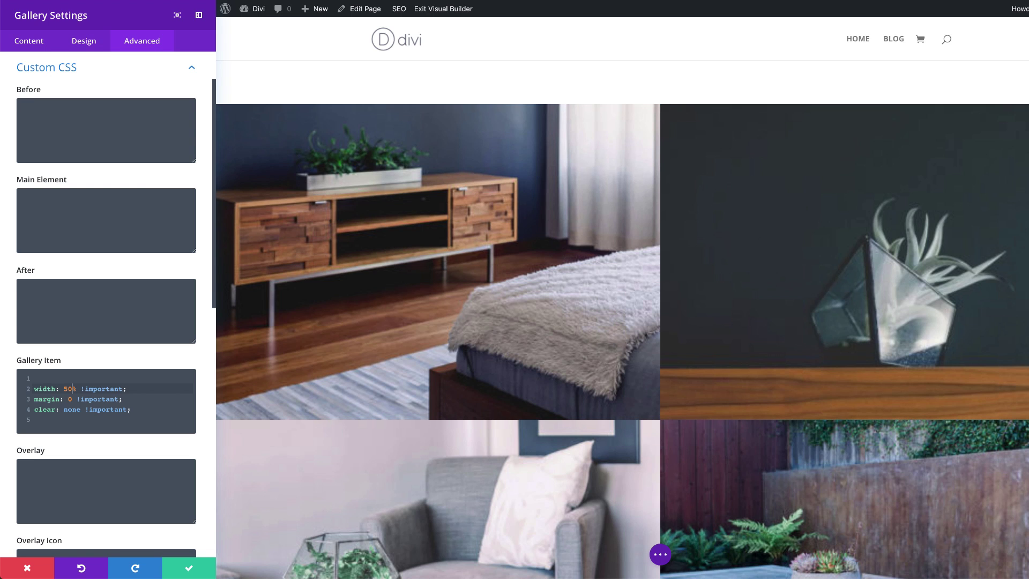
- Change the Gallery Item width from 50% to 100% so each image fills the row
left_click(66, 389)
key("BackSpace")
type("10")
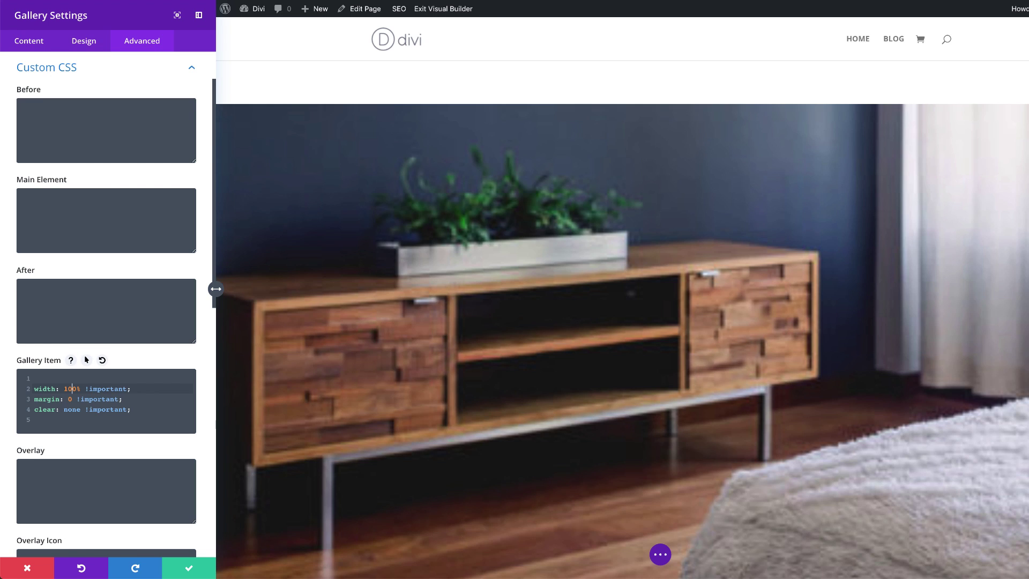
scroll(643, 321, "down", 5)
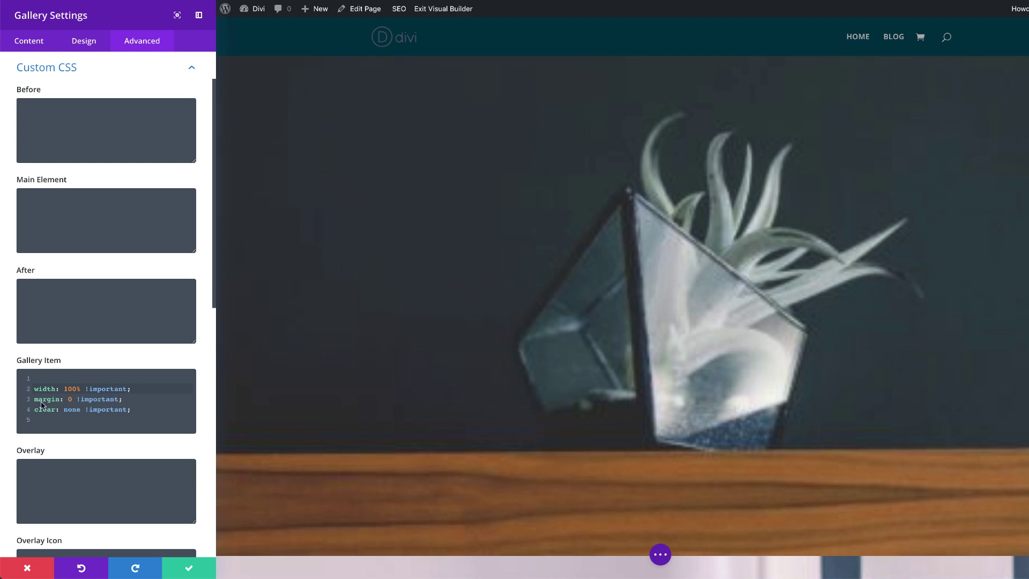
- Delete all three Gallery Item CSS rules from the gallery's Custom CSS
left_click_drag(158, 412, 33, 389)
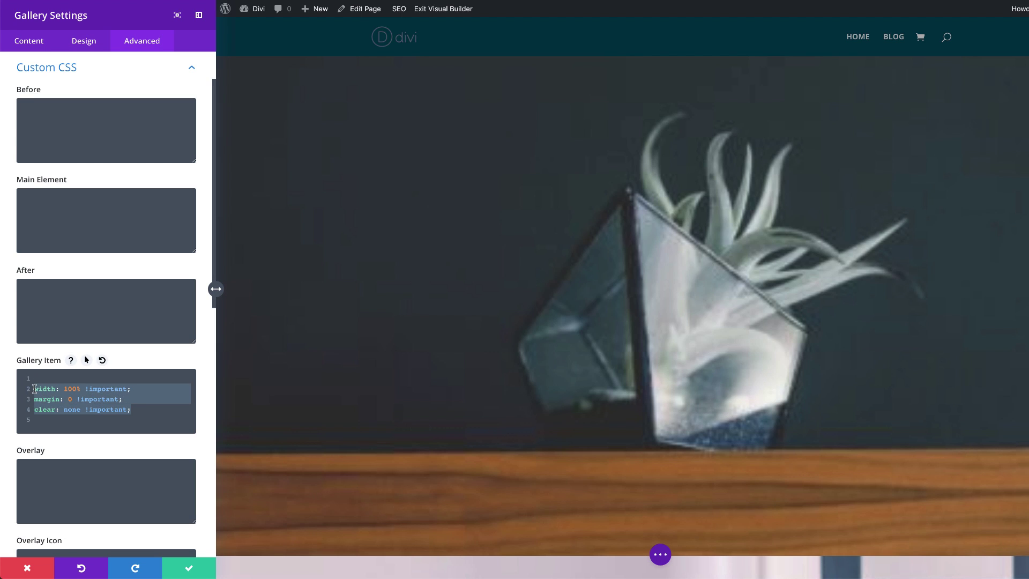
key("BackSpace")
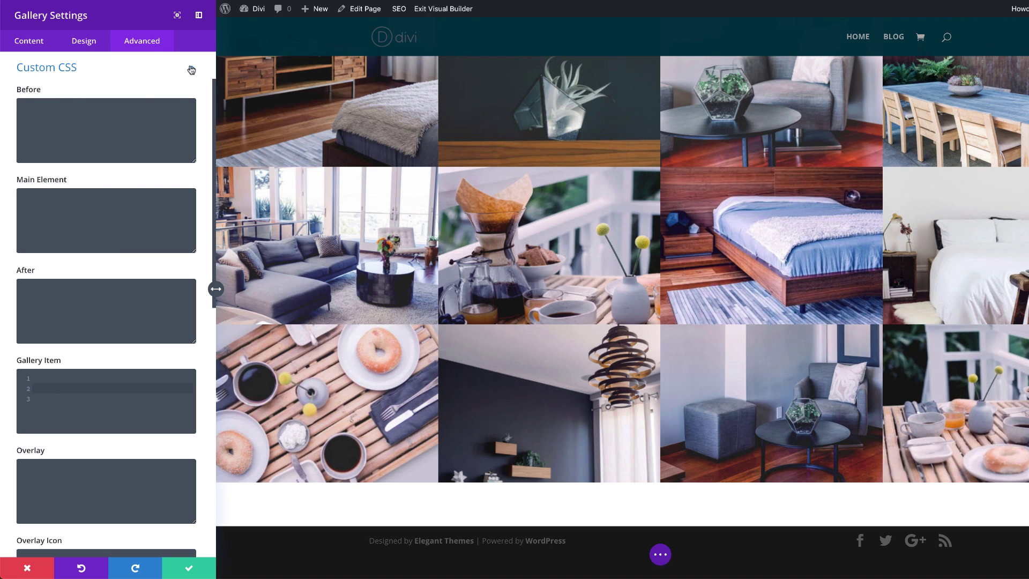
left_click(192, 69)
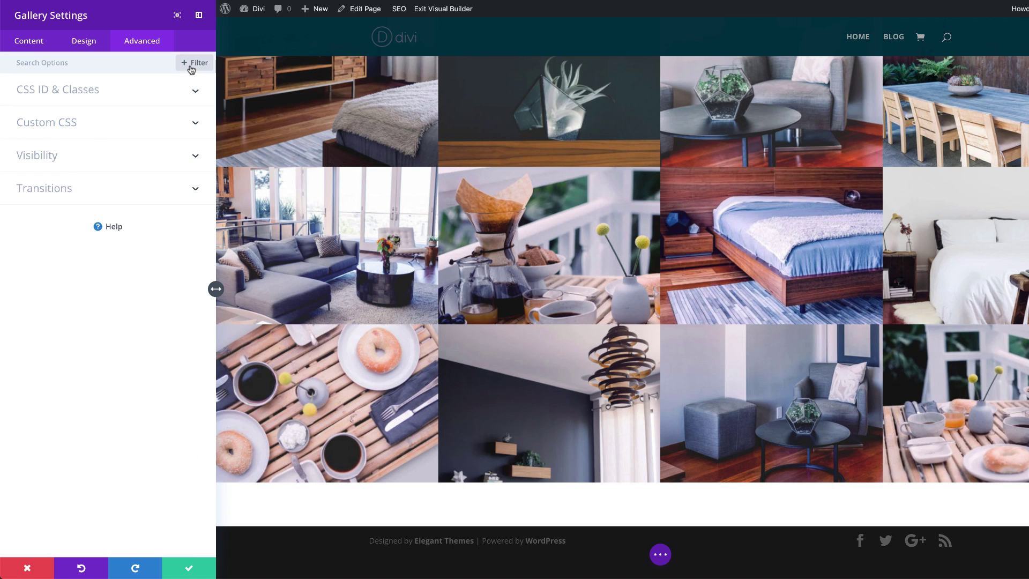
- Give the gallery the CSS class col-width and save its settings
left_click(92, 96)
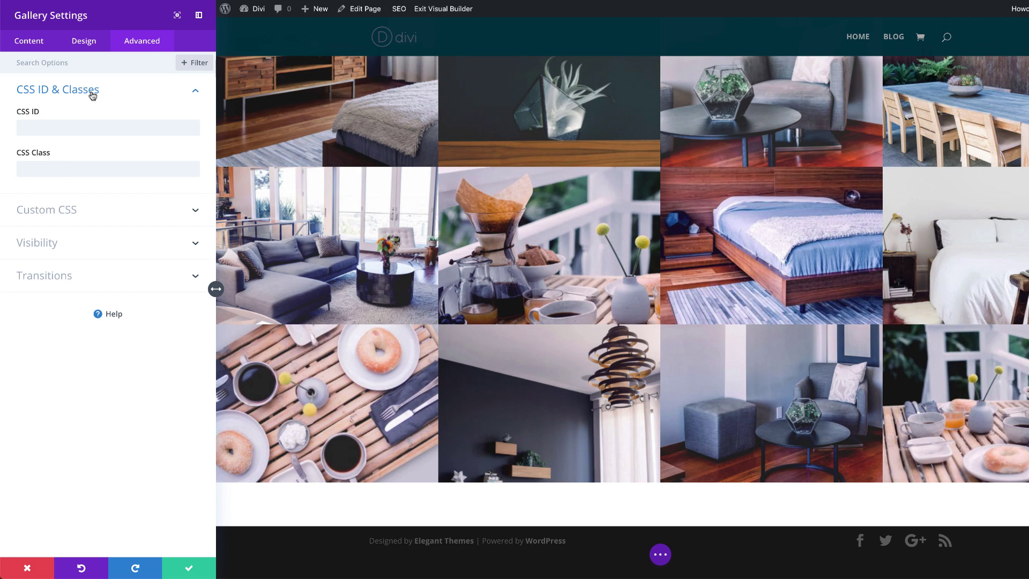
left_click(57, 170)
type("col-width")
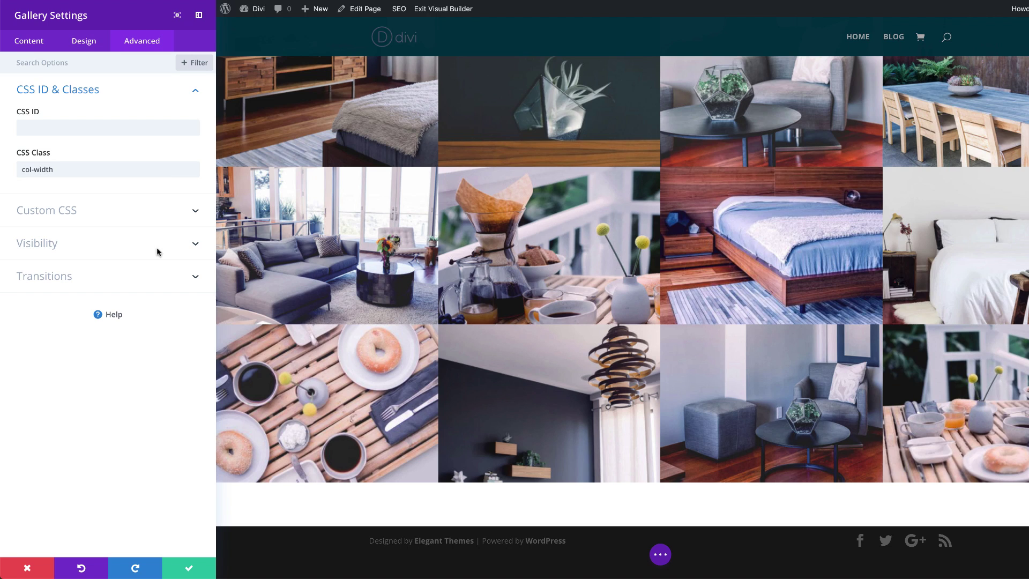
left_click(189, 570)
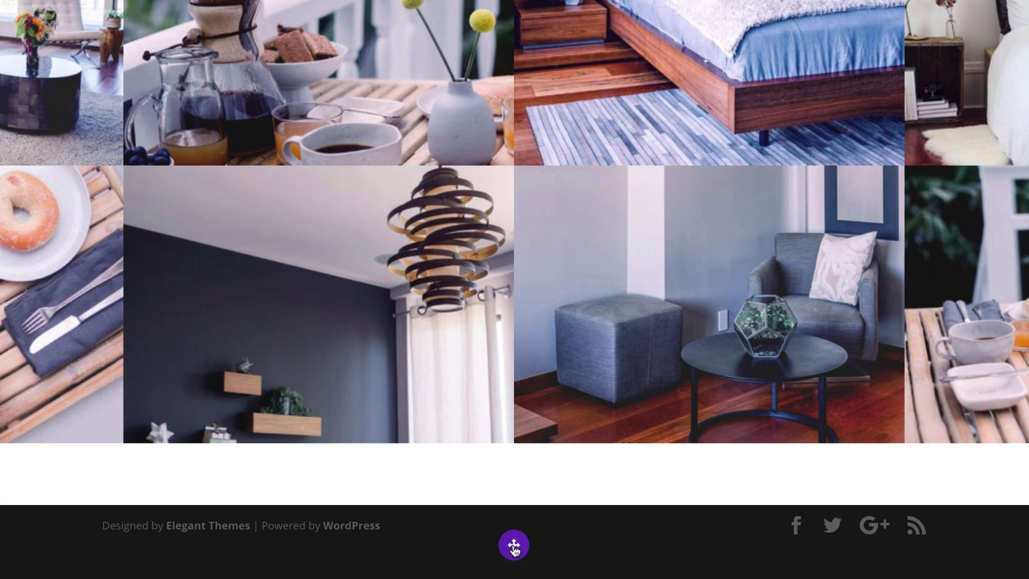
- Paste media-query CSS into the page's Custom CSS, sizing col-width items 16.66%, 25%, 33.33%, 50% by breakpoint
left_click(514, 547)
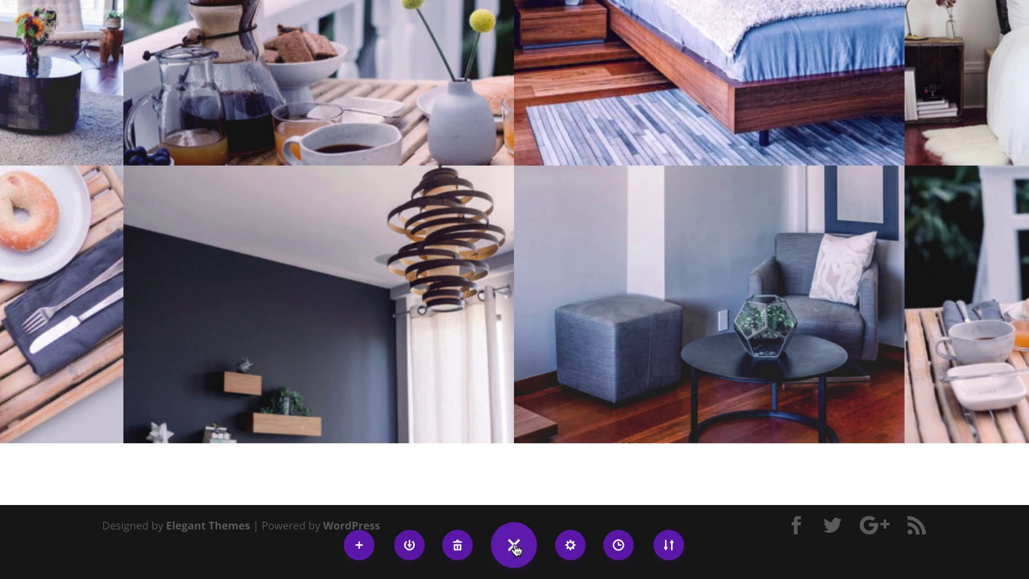
left_click(572, 545)
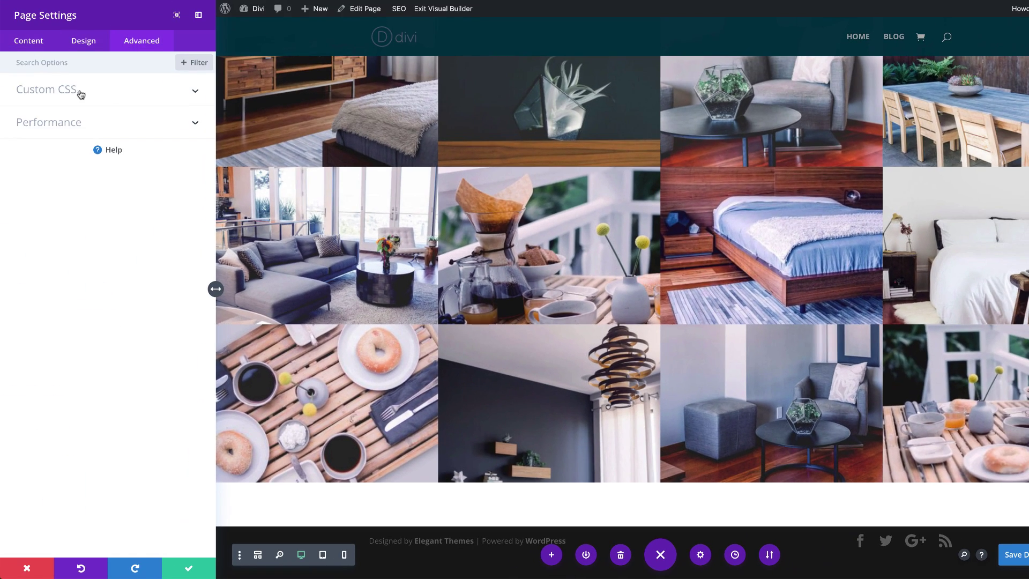
left_click(72, 92)
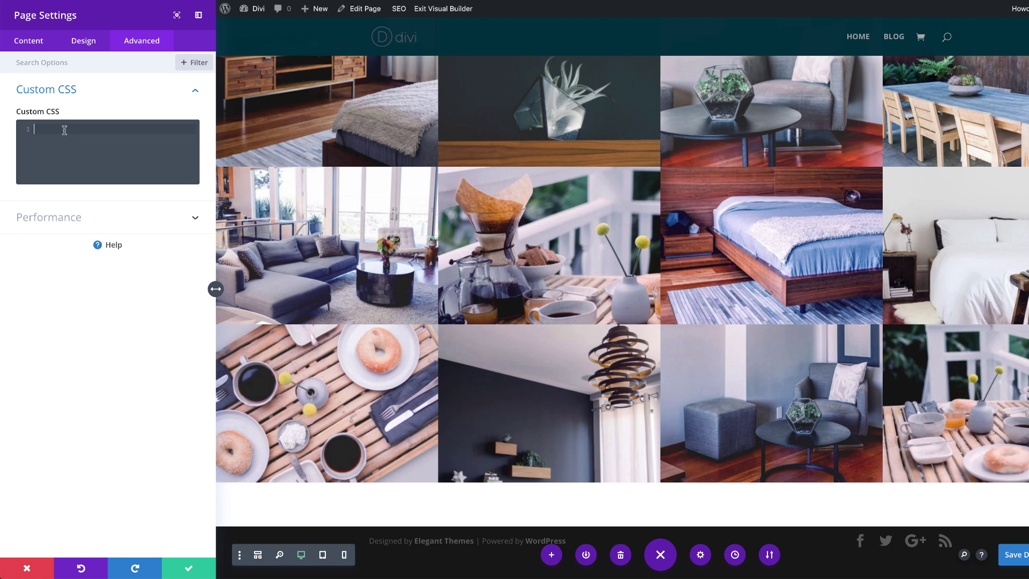
type("/** Desktop **/ @media (min-width: 981px){ .col-width .et_pb_gallery_item { width: 16.66% !important; /*six columns*/ clear: none !important; } }  /** Tablet **/ @media (max-width: 980px){ .col-width .et_pb_gallery_item { width: 25% !important; /*four columns*/ clear: none !important; } }  /** Small Tablet and Large Phone **/ @media (max-width: 767px){ .col-width .et_pb_gallery_item { width: 33.33% !important; /*three columns*/ clear: none !important; } }  /** Phone **/ @media (max-width: 479px){ .col-width .et_pb_gallery_item { width: 50% !important; /*two columns*/ clear: none !important; } }")
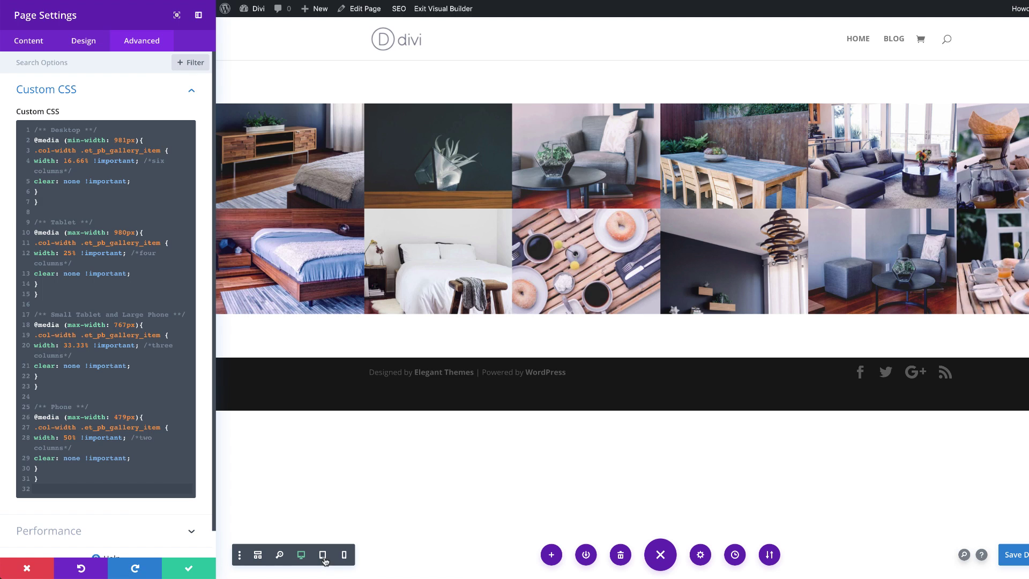
left_click(323, 557)
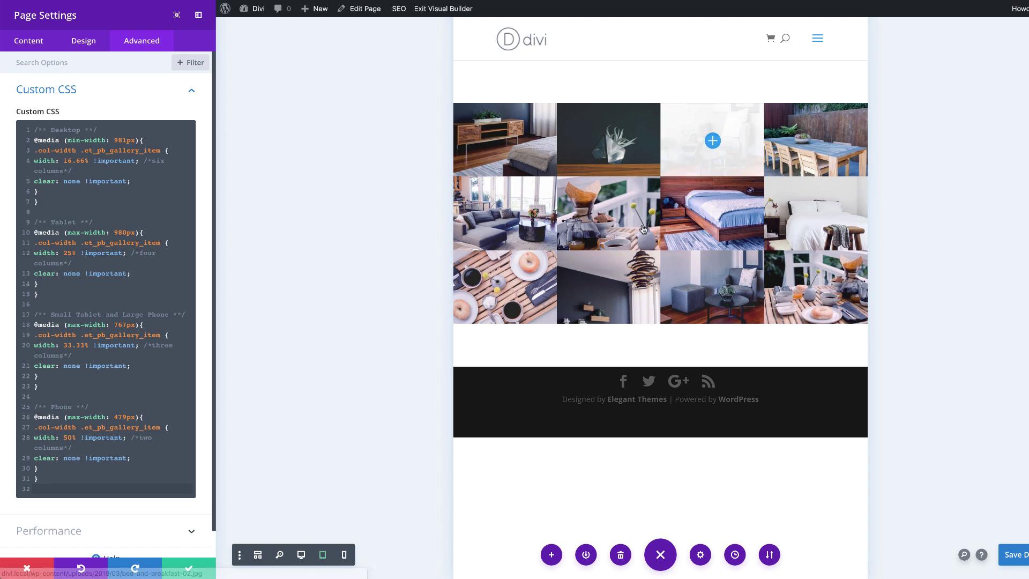
left_click(346, 559)
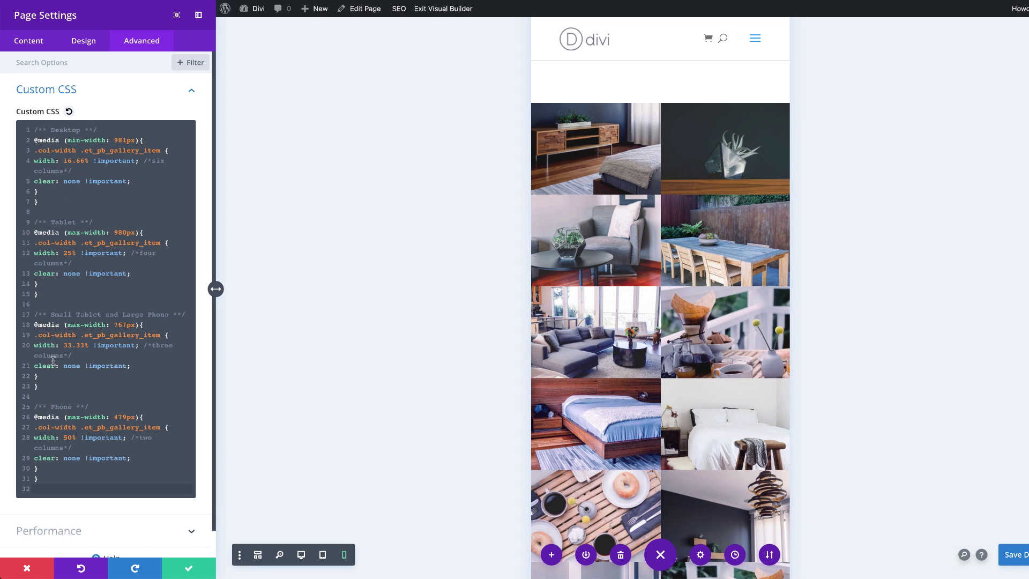
left_click(301, 555)
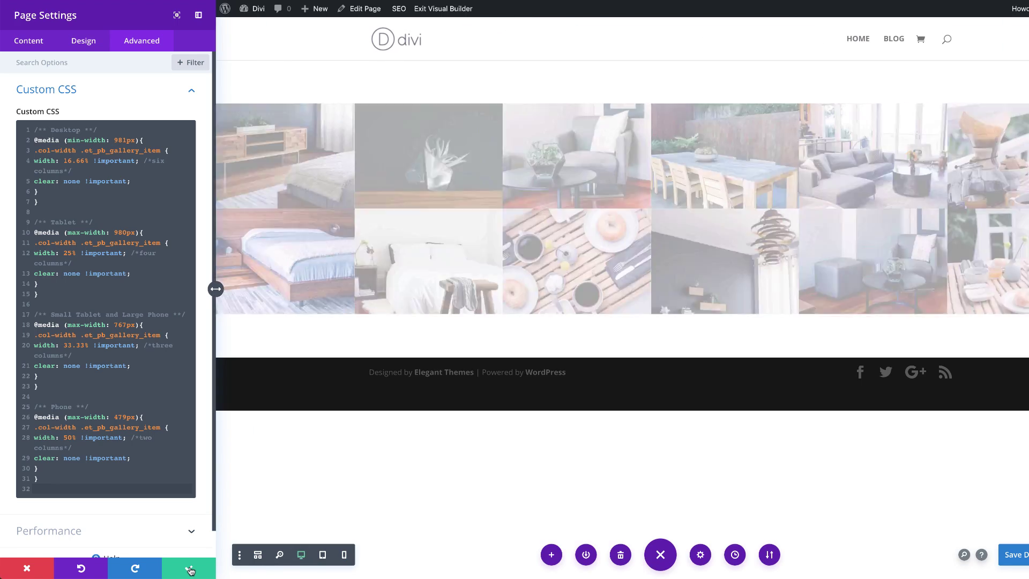
- Save the Page Settings with the responsive gallery CSS, leaving six gap-free columns
left_click(190, 570)
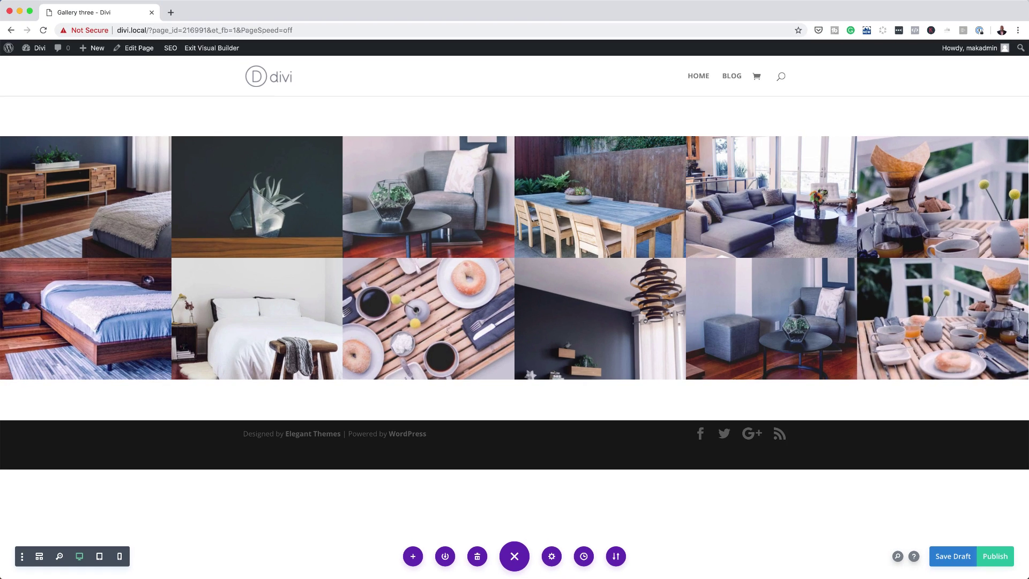